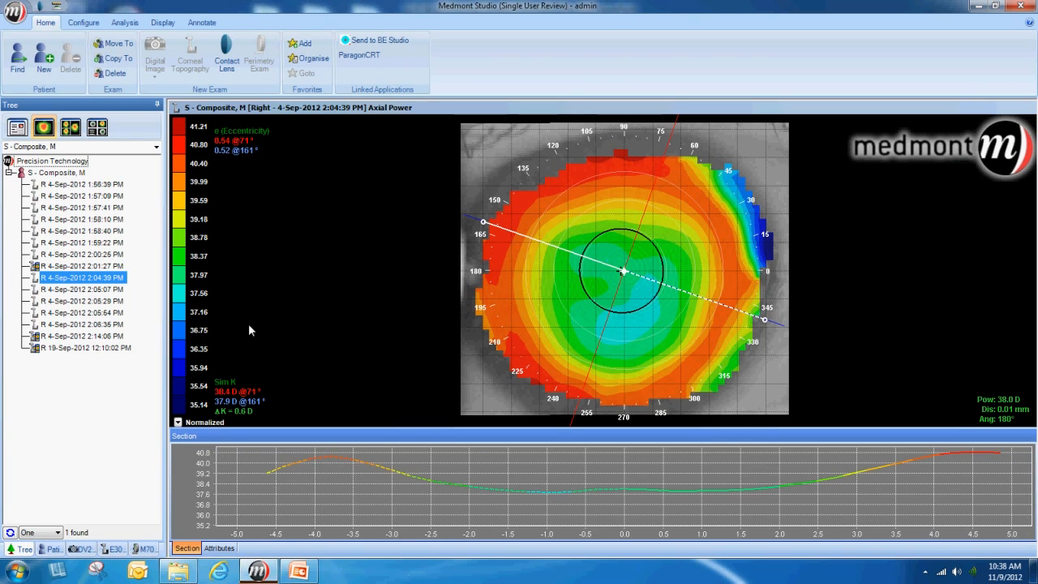
- Review the axial power maps of the four right-eye exams from 4-Sep-2012 2:05:07 PM to 2:06:35 PM
{"action": "left_click", "coordinate": [96, 290]}
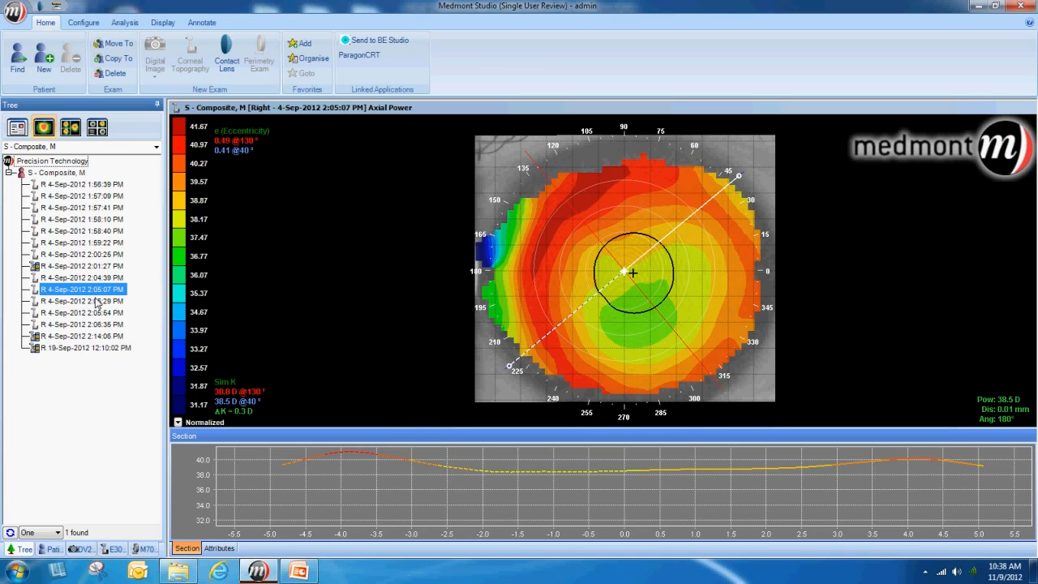
{"action": "left_click", "coordinate": [95, 304]}
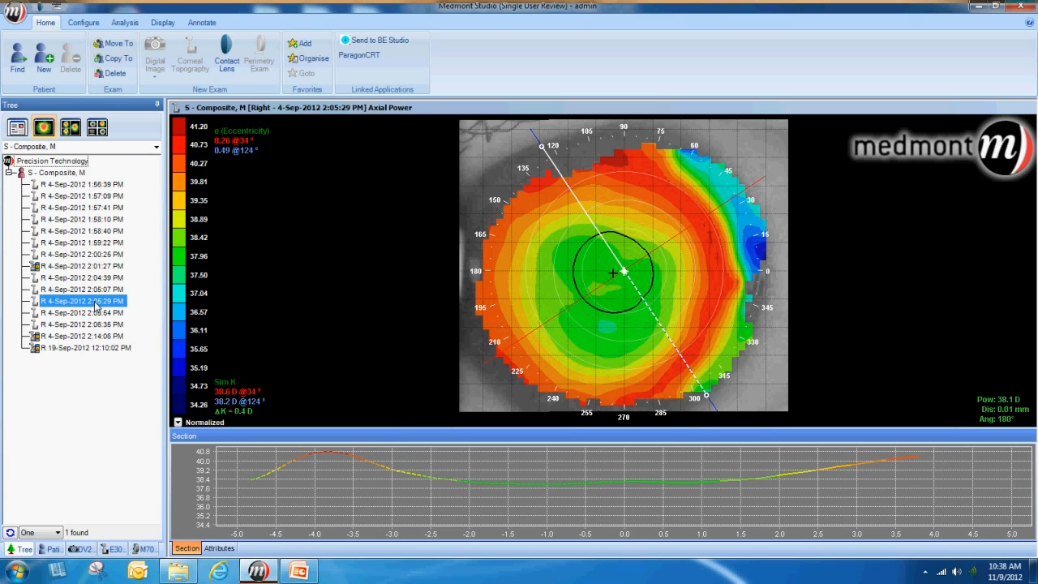
{"action": "left_click", "coordinate": [95, 314]}
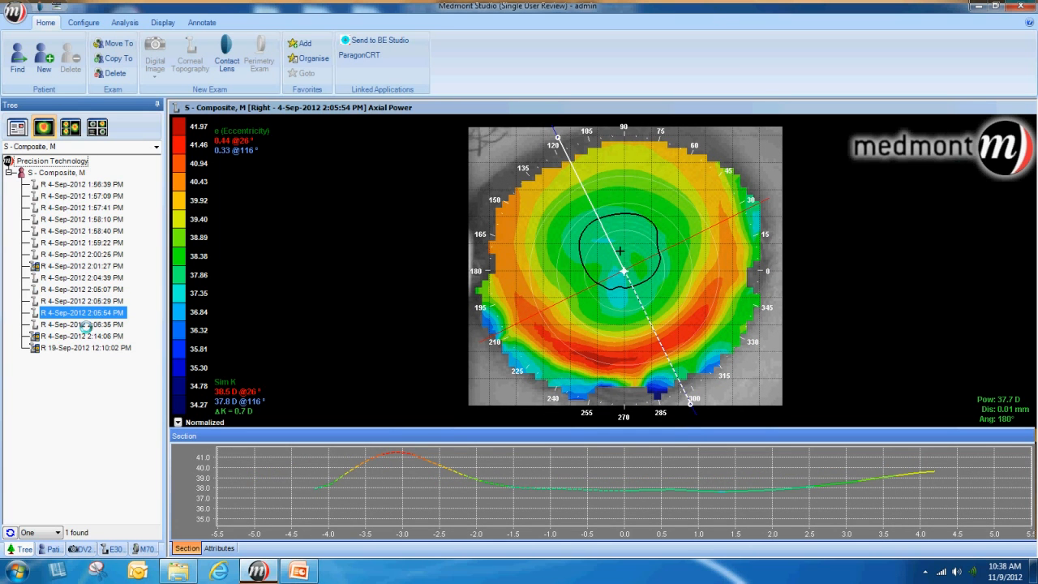
{"action": "left_click", "coordinate": [89, 325]}
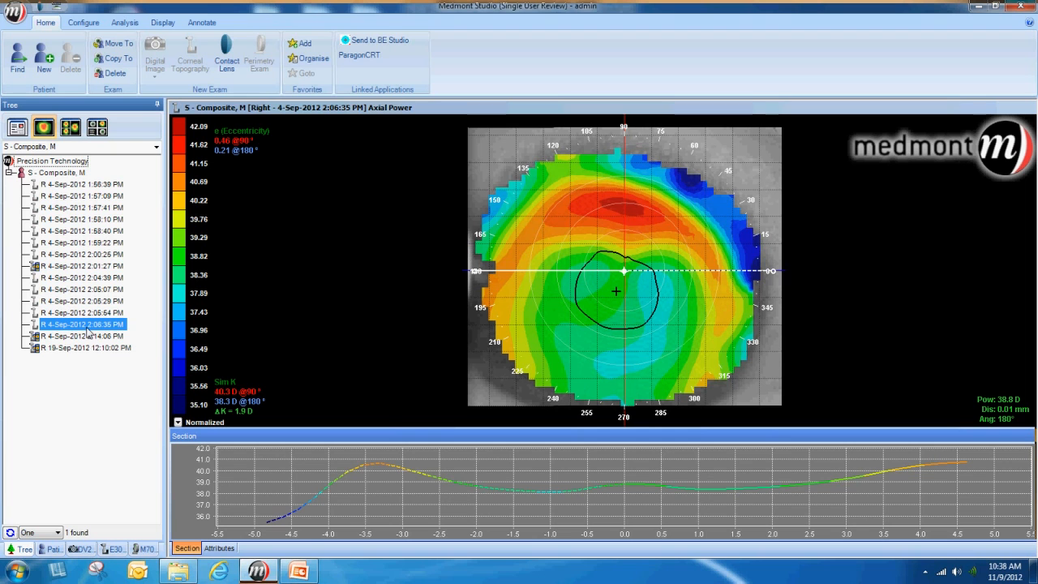
- Create a composite eye from the five 4-Sep-2012 exams taken between 2:04:39 PM and 2:06:35 PM
{"action": "left_click_drag", "start_coordinate": [65, 278], "coordinate": [60, 324]}
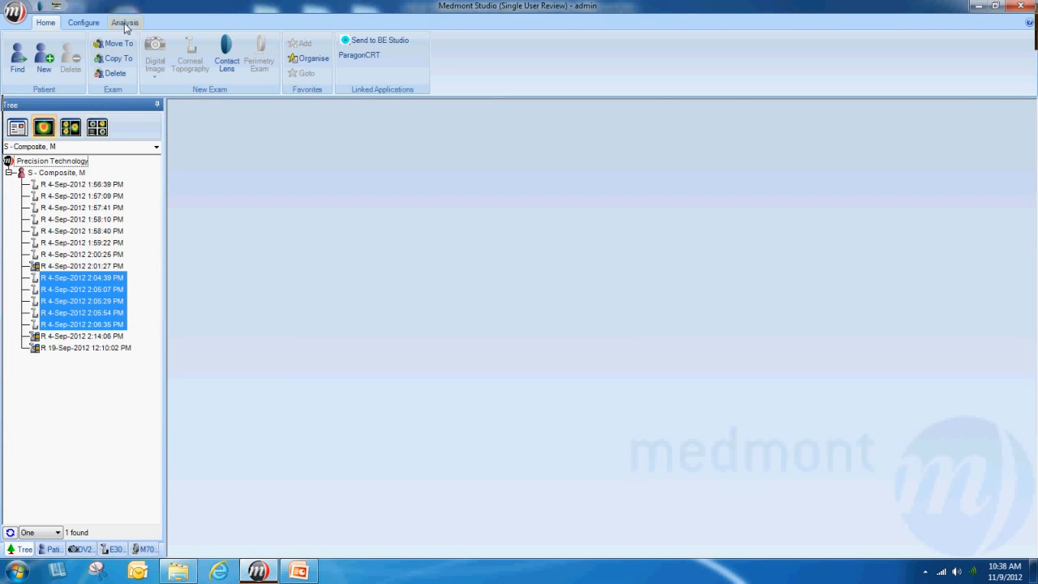
{"action": "left_click", "coordinate": [125, 22]}
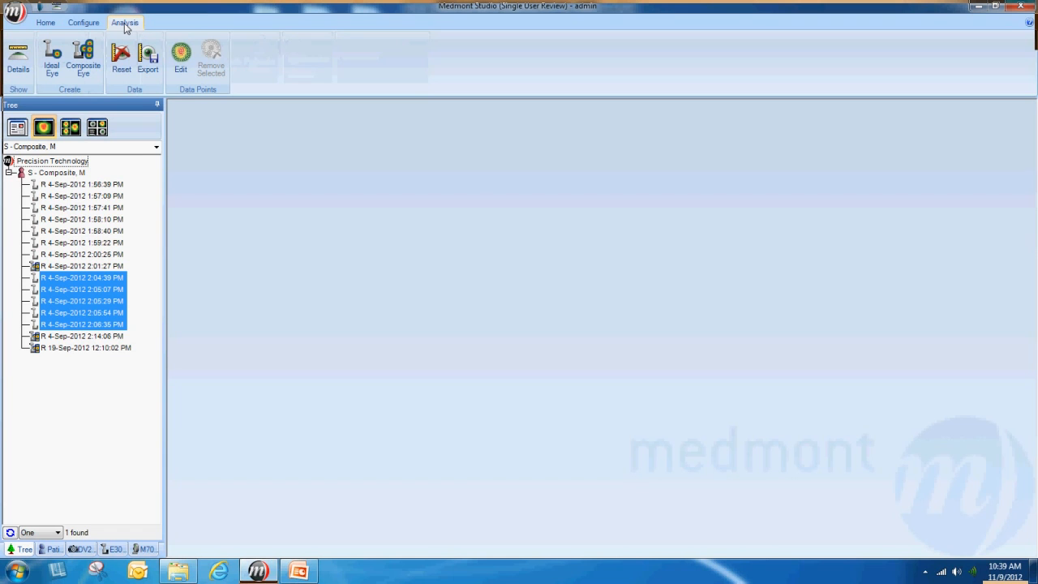
{"action": "left_click", "coordinate": [82, 63]}
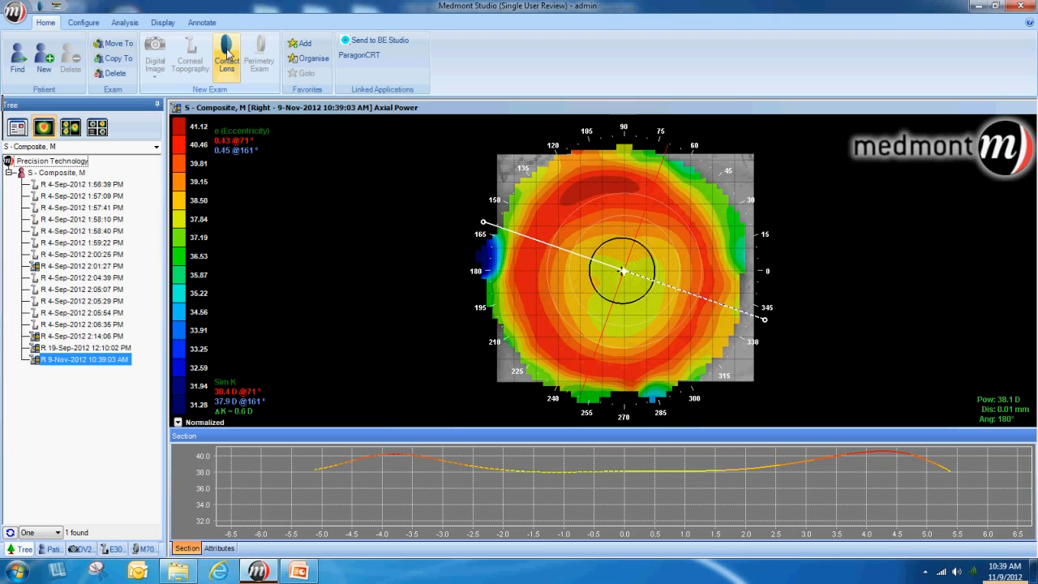
- Start a new contact lens exam for the composite eye with the ICD 16.5 design
{"action": "left_click", "coordinate": [228, 55]}
{"action": "left_click", "coordinate": [298, 203]}
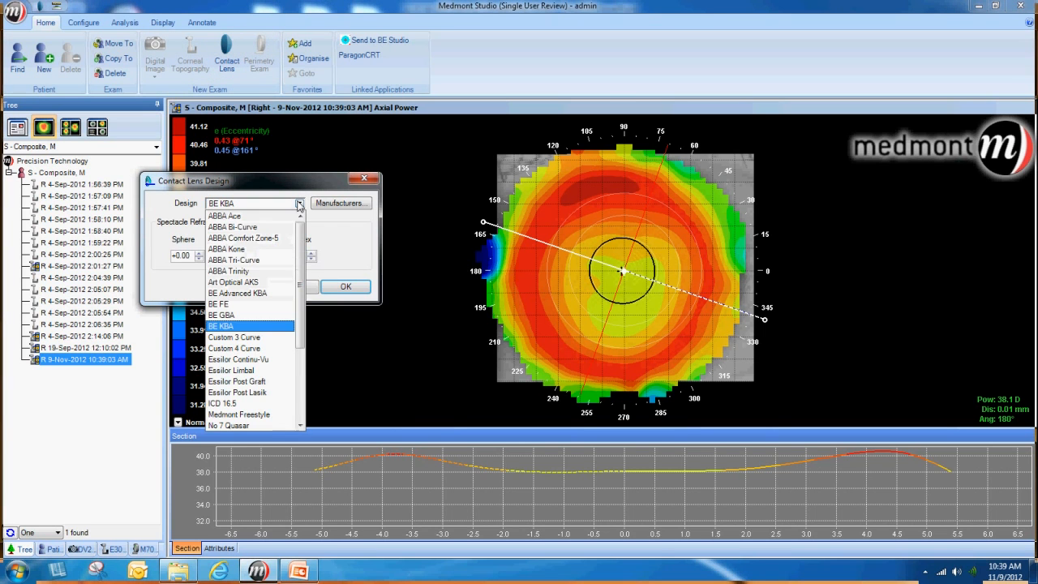
{"action": "left_click", "coordinate": [232, 402]}
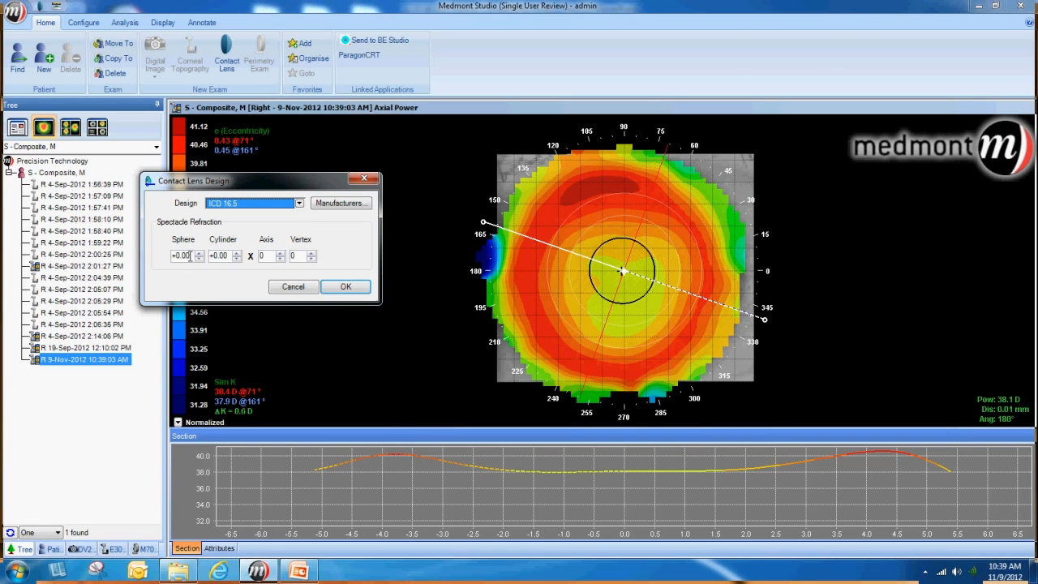
- Enter the spectacle refraction as sphere +2.00, cylinder -0.75, axis 160 and vertex 1, and create the lens
{"action": "left_click", "coordinate": [190, 256]}
{"action": "type", "text": "+2.00"}
{"action": "key", "text": "Tab"}
{"action": "type", "text": "-0.75"}
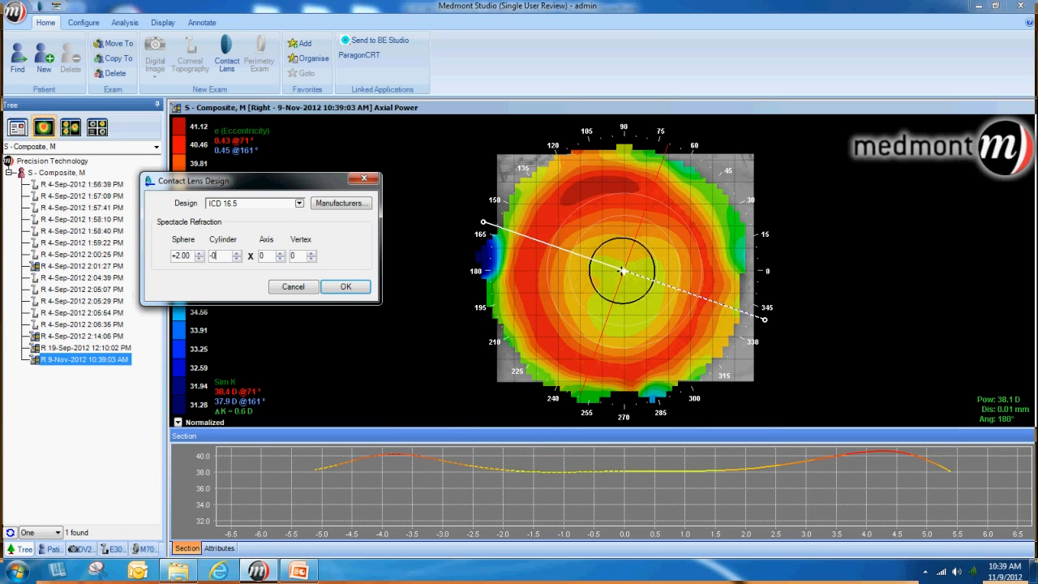
{"action": "key", "text": "Tab"}
{"action": "type", "text": "160"}
{"action": "key", "text": "Tab"}
{"action": "type", "text": "1"}
{"action": "left_click", "coordinate": [346, 290]}
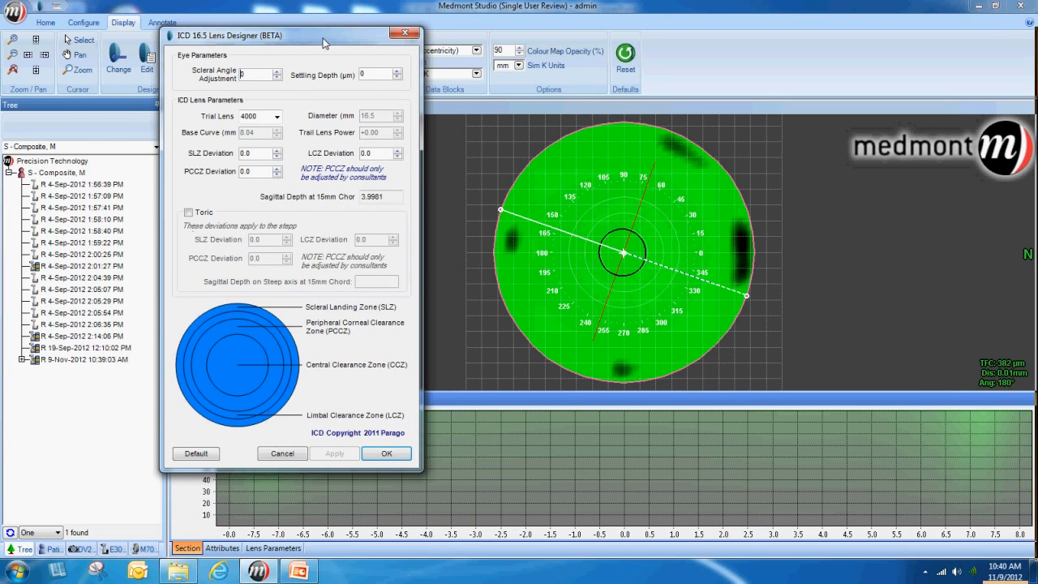
- Set the map's colour scale to ICD Clearance and rotate the section line nearly horizontal through the tight zones near 0° and 180°
{"action": "left_click_drag", "start_coordinate": [322, 43], "coordinate": [39, 102]}
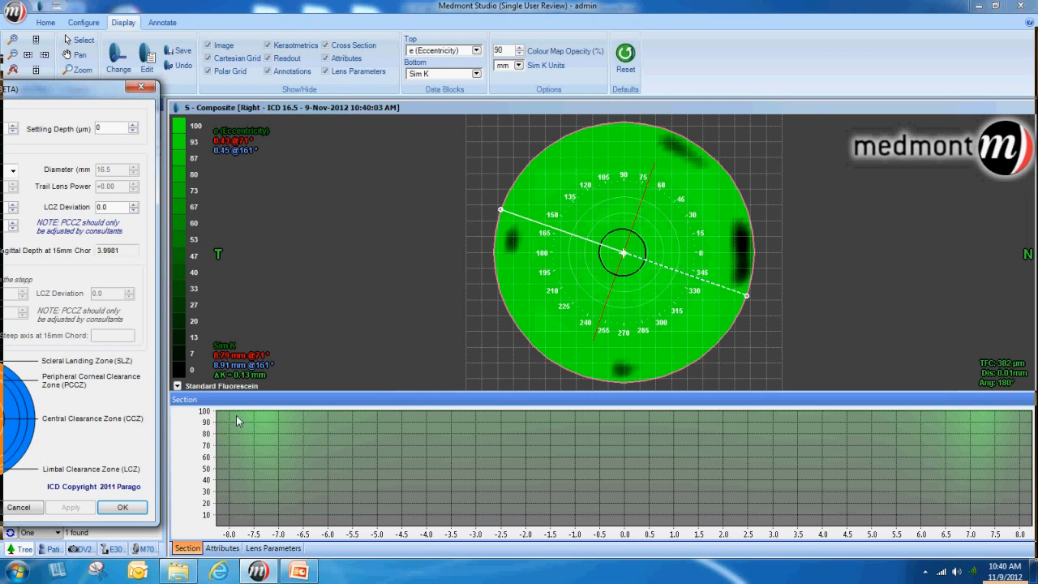
{"action": "left_click", "coordinate": [179, 387]}
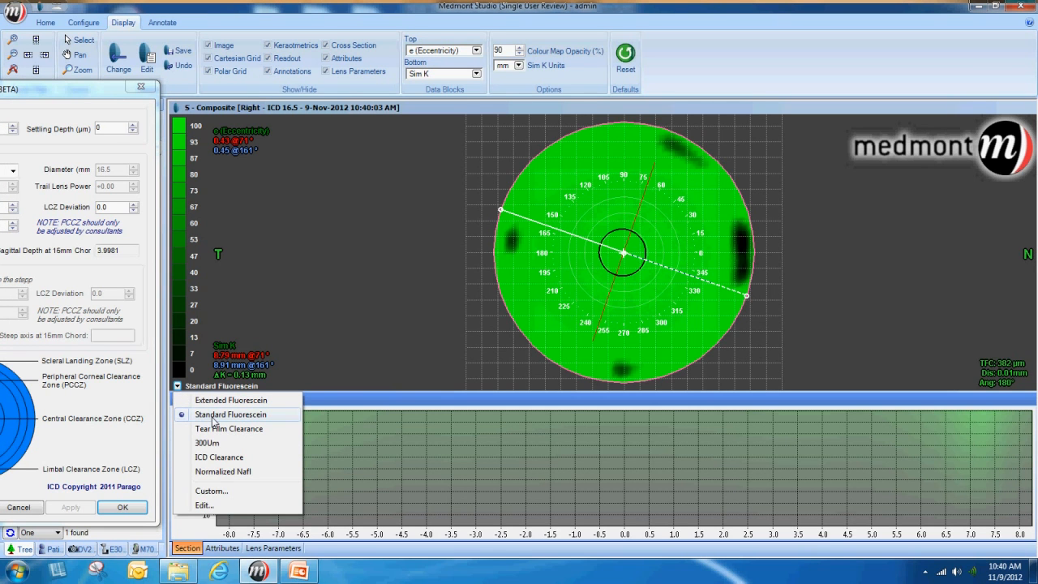
{"action": "left_click", "coordinate": [215, 458]}
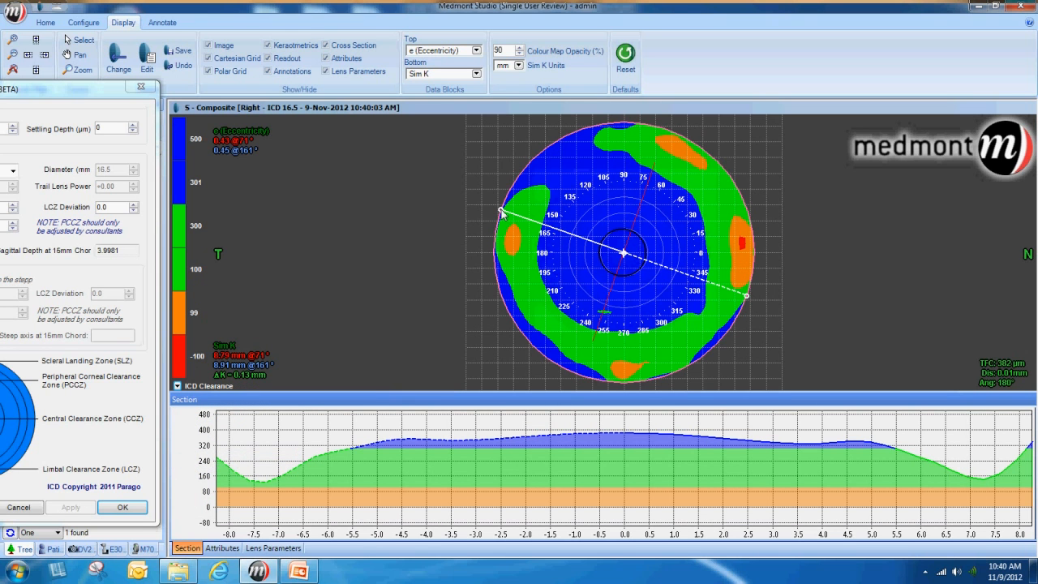
{"action": "left_click_drag", "start_coordinate": [501, 212], "coordinate": [734, 264]}
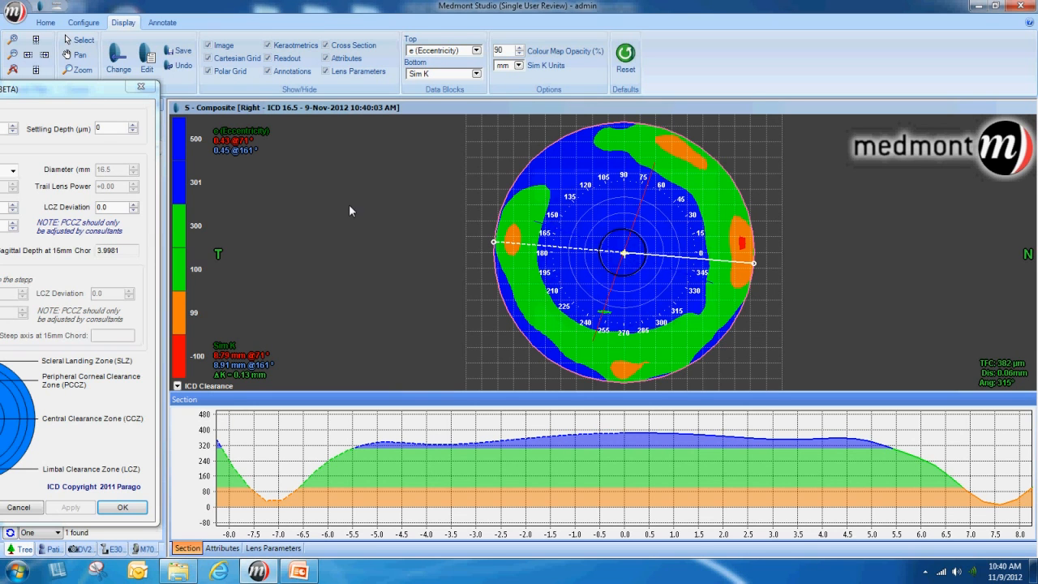
- Set the lens settling depth to 100 µm in the ICD 16.5 designer and apply it
{"action": "left_click_drag", "start_coordinate": [68, 91], "coordinate": [248, 7]}
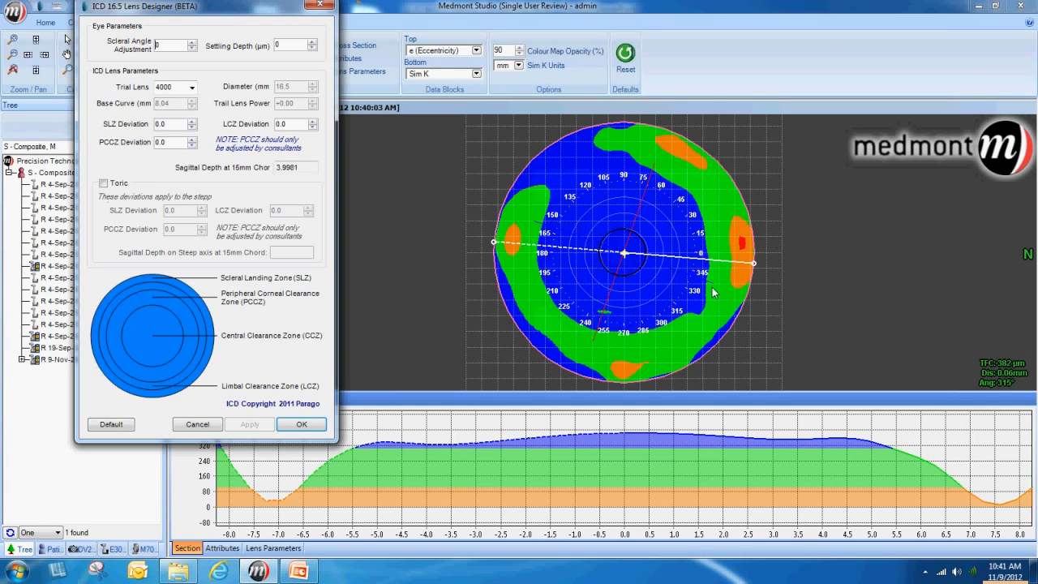
{"action": "double_click", "coordinate": [291, 47]}
{"action": "type", "text": "100"}
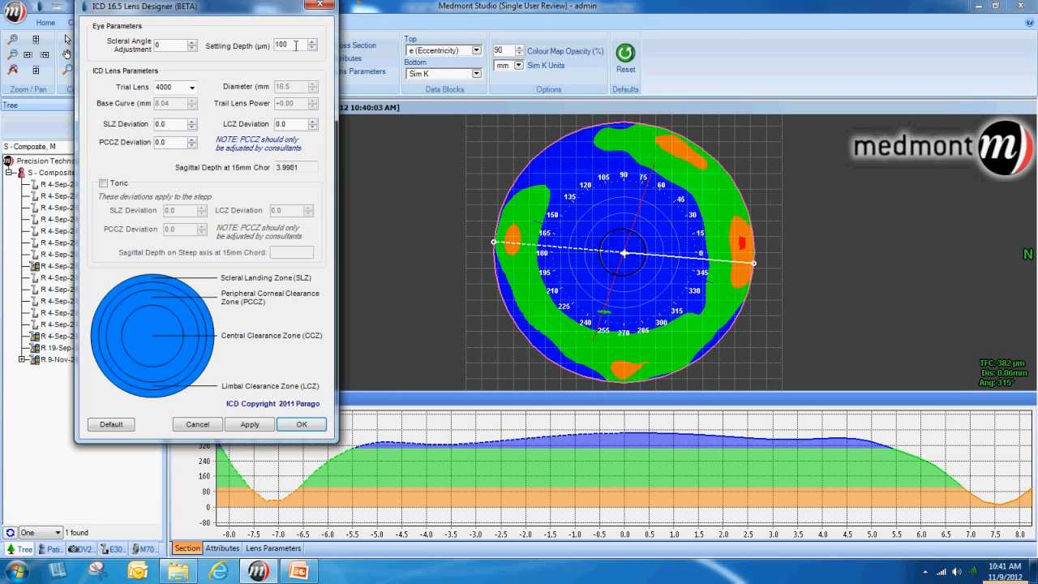
{"action": "left_click", "coordinate": [254, 424]}
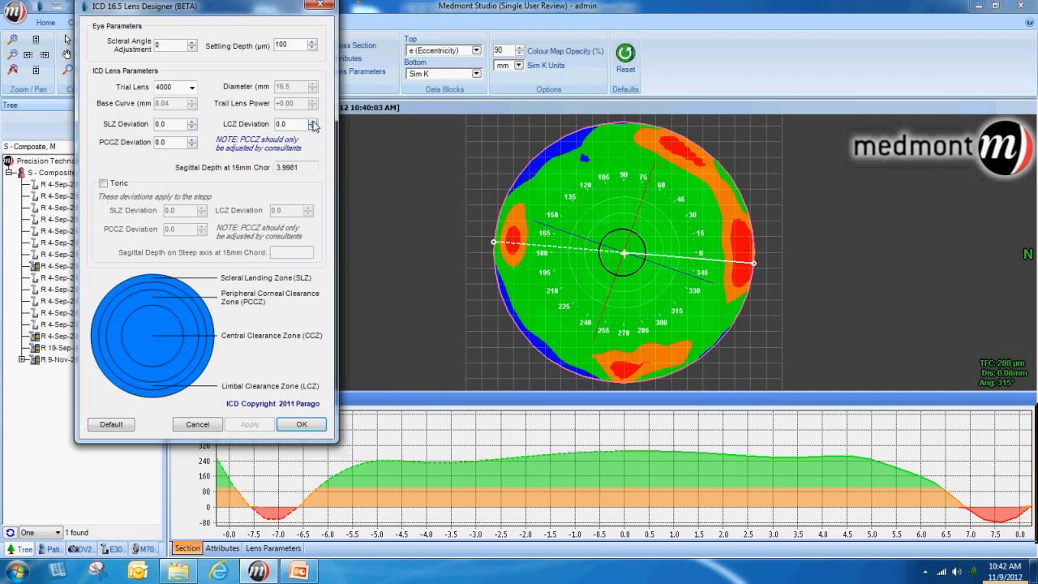
- Raise the LCZ deviation to 5.0 and apply it to the lens
{"action": "left_click", "coordinate": [313, 121]}
{"action": "left_click", "coordinate": [313, 121]}
{"action": "left_click", "coordinate": [313, 122]}
{"action": "left_click", "coordinate": [313, 122]}
{"action": "left_click", "coordinate": [313, 122]}
{"action": "left_click", "coordinate": [313, 122]}
{"action": "left_click", "coordinate": [313, 121]}
{"action": "left_click", "coordinate": [313, 121]}
{"action": "left_click", "coordinate": [312, 121]}
{"action": "left_click", "coordinate": [313, 122]}
{"action": "left_click", "coordinate": [250, 424]}
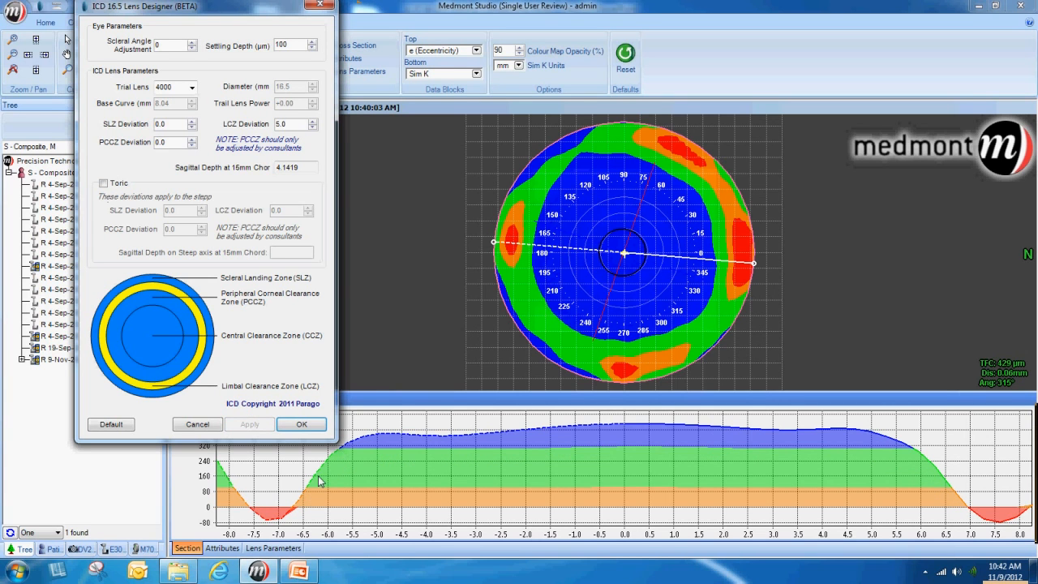
- Lower the LCZ deviation to -5.0 and apply it to the lens
{"action": "left_click", "coordinate": [312, 127]}
{"action": "left_click", "coordinate": [312, 127]}
{"action": "left_click", "coordinate": [312, 127]}
{"action": "left_click", "coordinate": [312, 127]}
{"action": "left_click", "coordinate": [312, 128]}
{"action": "left_click", "coordinate": [312, 128]}
{"action": "left_click", "coordinate": [312, 127]}
{"action": "left_click", "coordinate": [312, 127]}
{"action": "left_click", "coordinate": [312, 128]}
{"action": "left_click", "coordinate": [312, 127]}
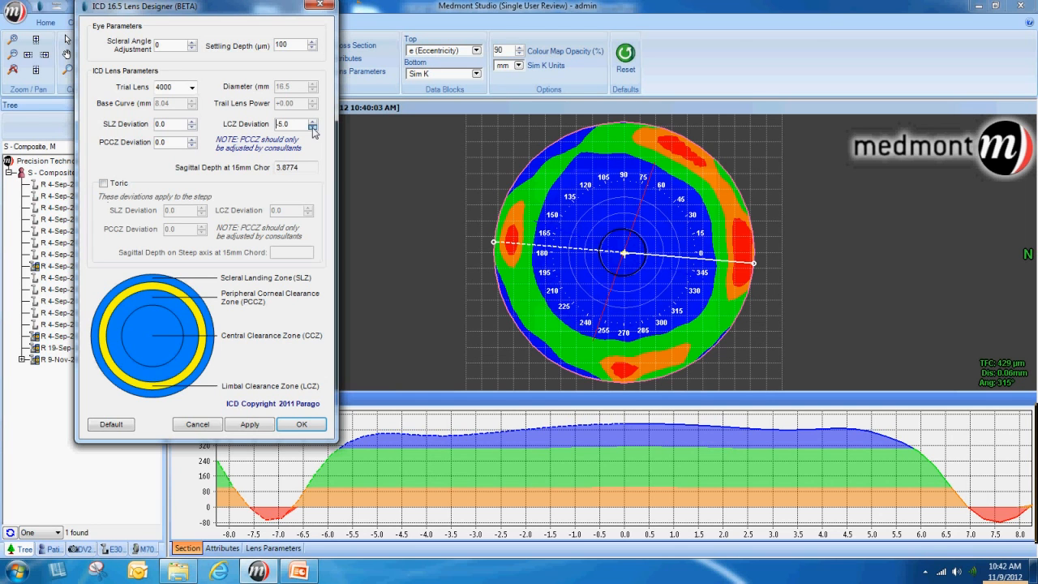
{"action": "left_click", "coordinate": [253, 427]}
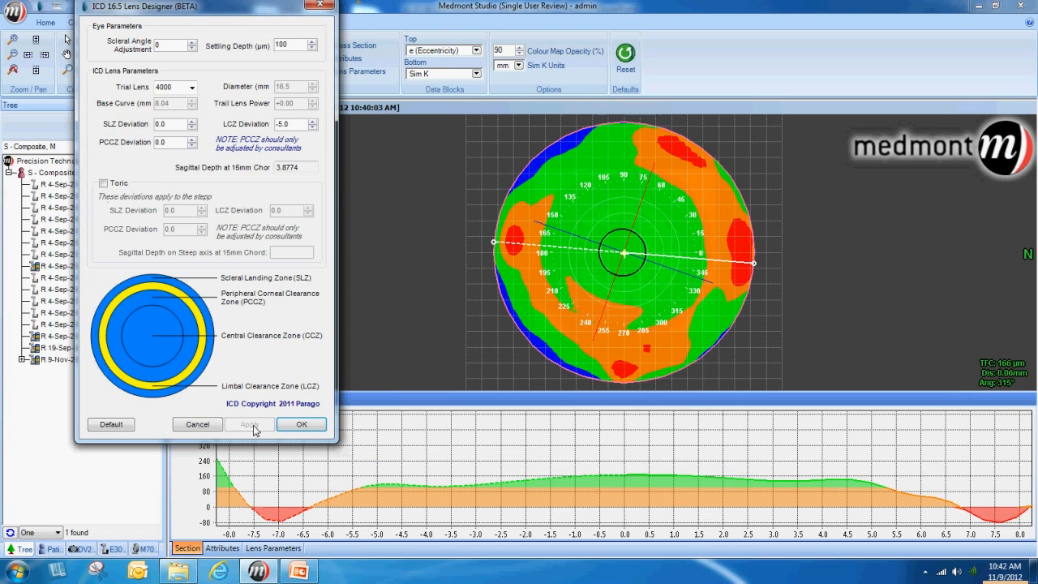